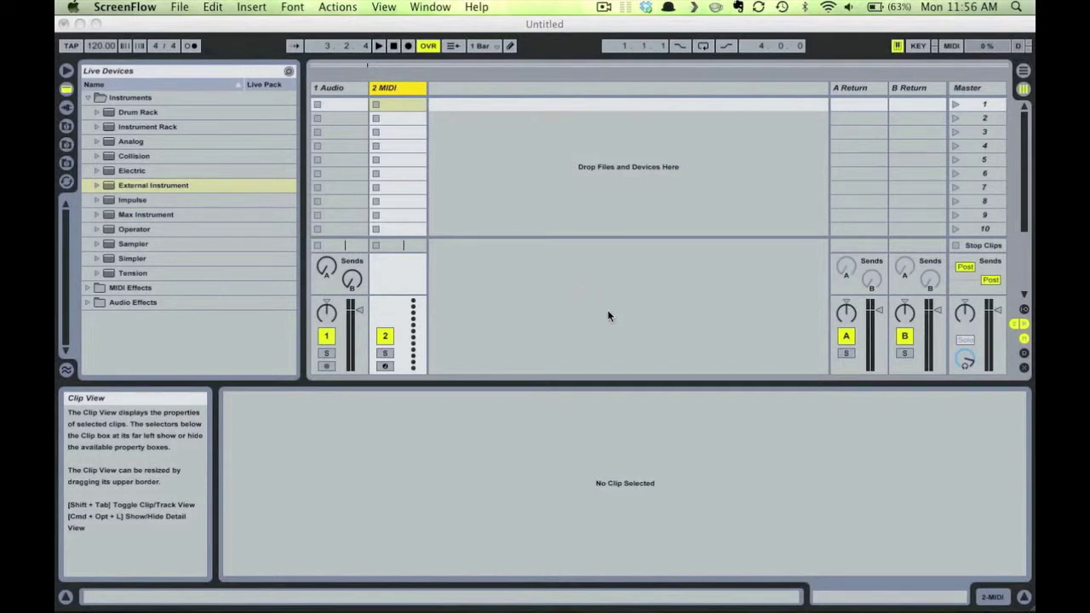
- Switch to Reason and add a Mixer 14:2 to the empty rack
mouse_move(682, 607)
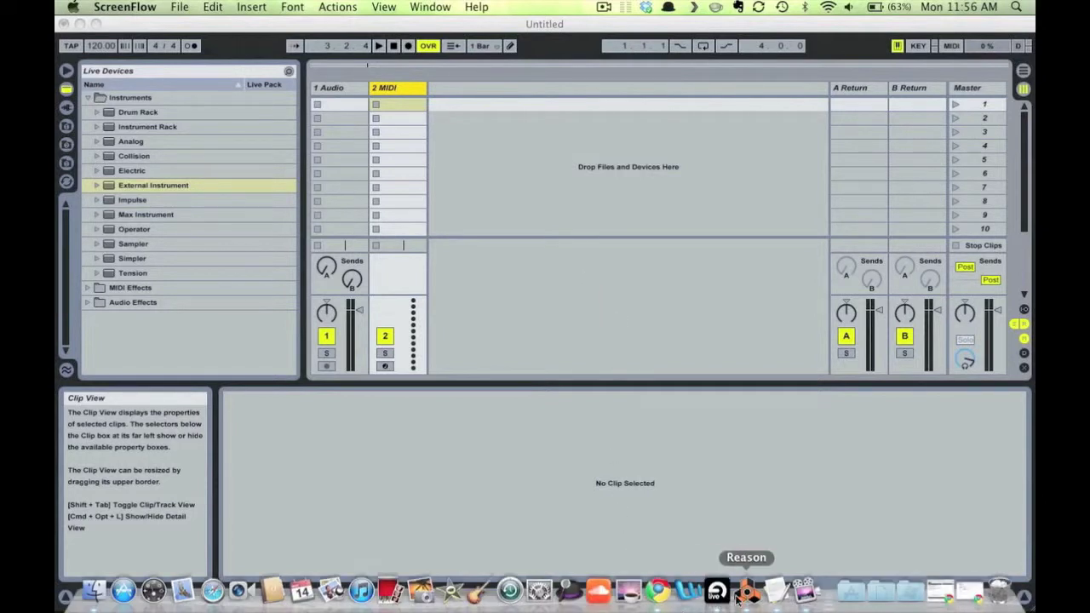
click(739, 596)
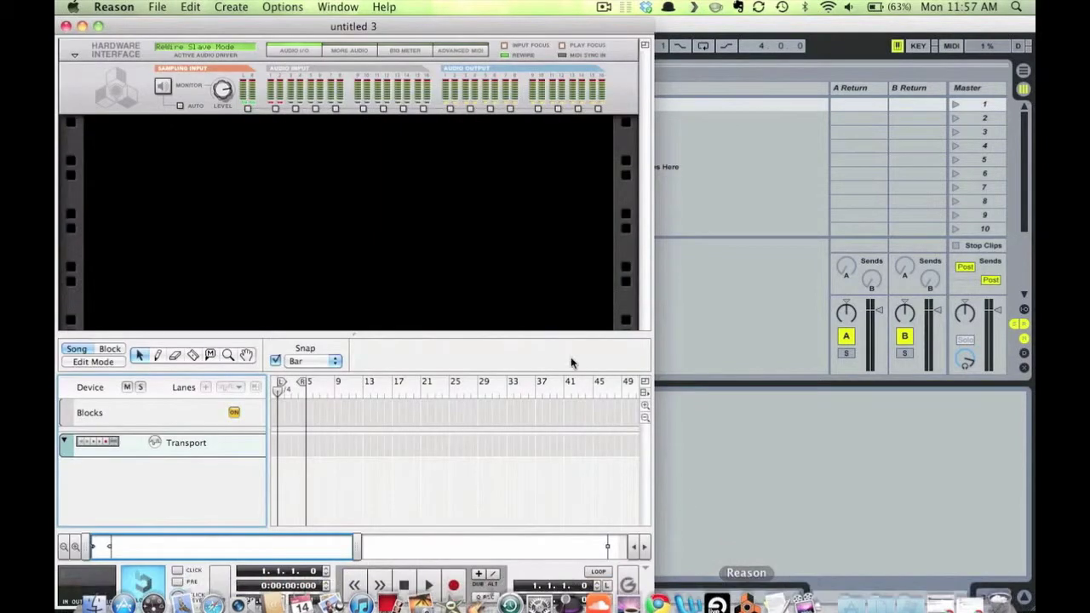
right_click(337, 232)
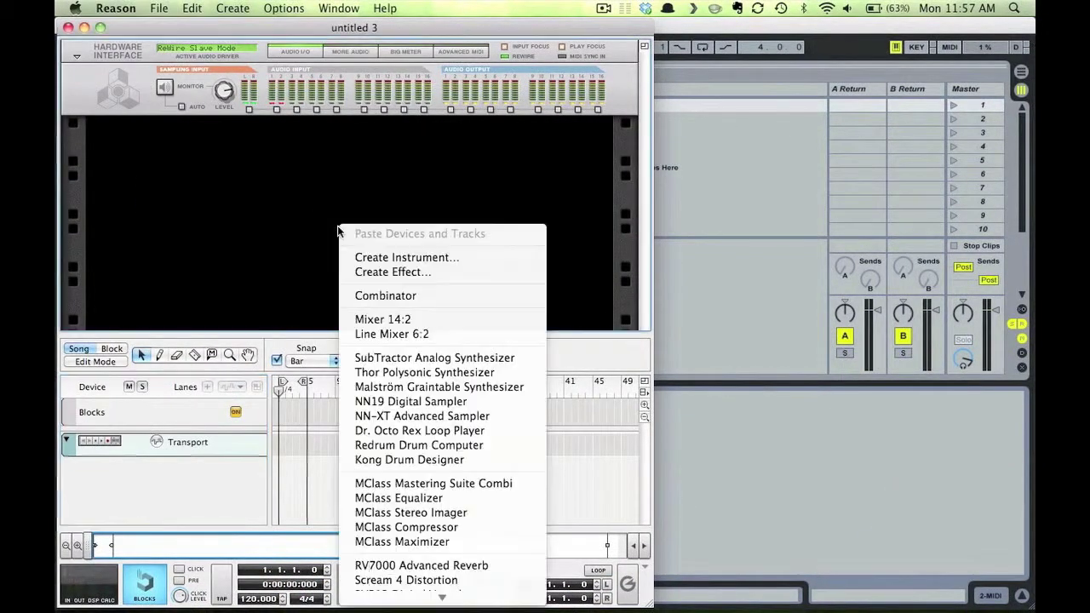
click(401, 318)
- Create an empty Combinator below the new mixer
scroll(385, 277, down, 5)
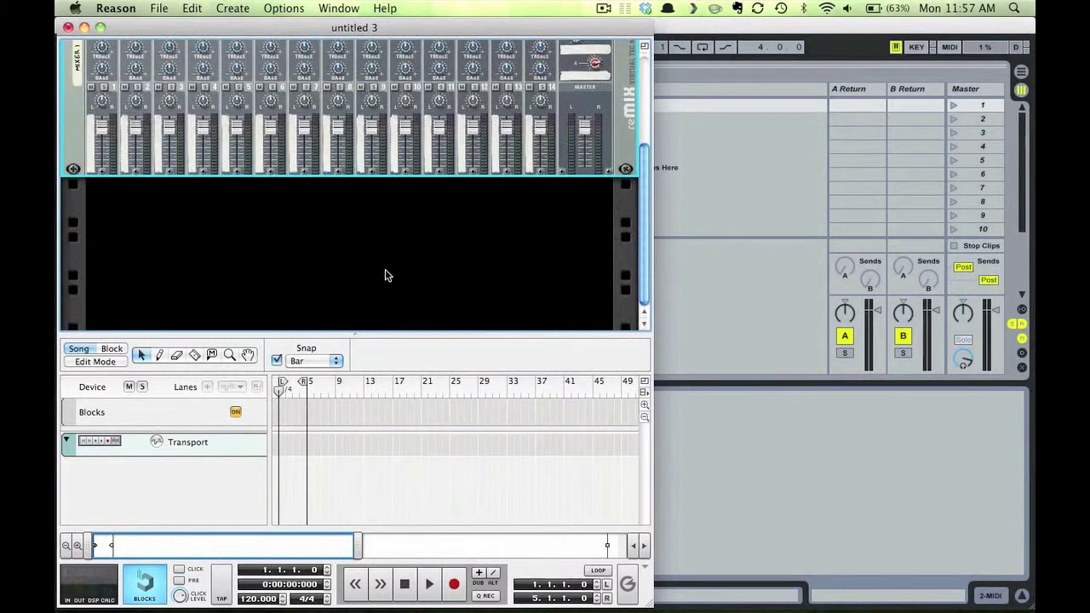
right_click(375, 252)
click(419, 329)
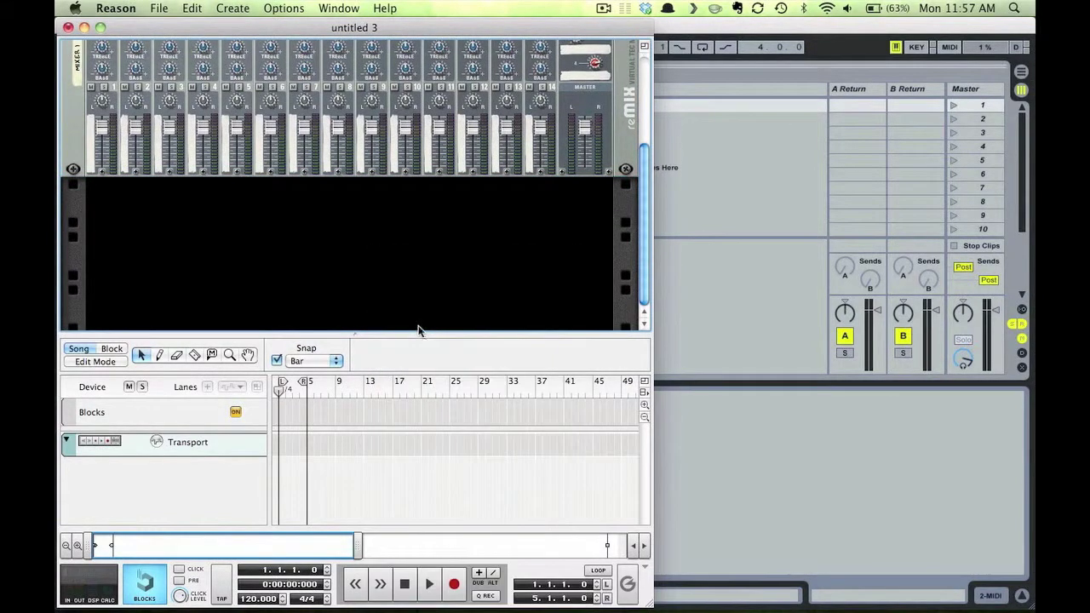
- Turn the rack around to check the Combinator is cabled into the mixer, then flip it back
key(Tab)
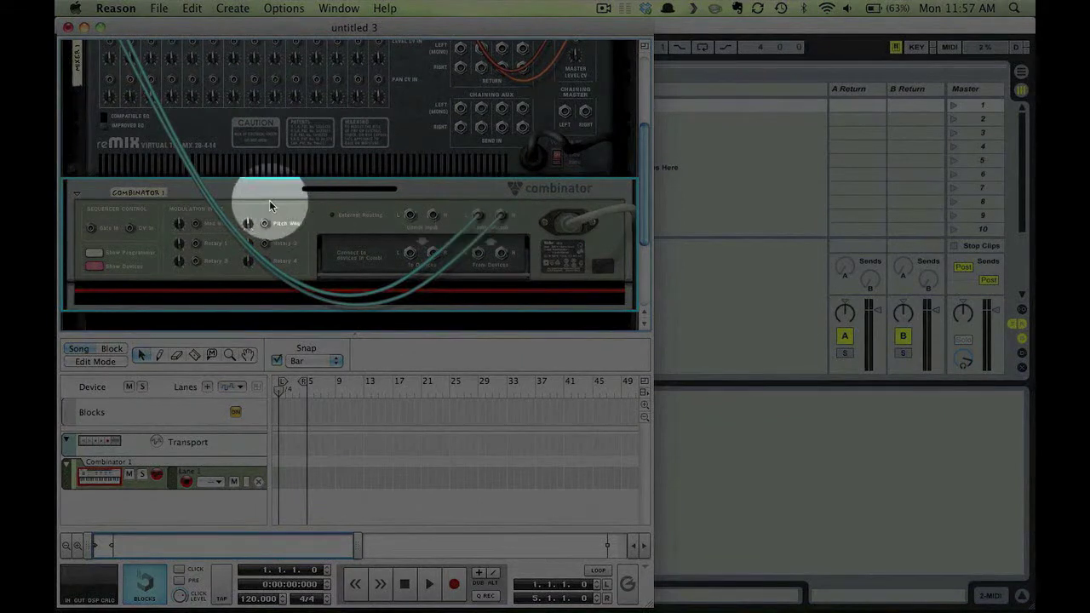
scroll(256, 196, up, 4)
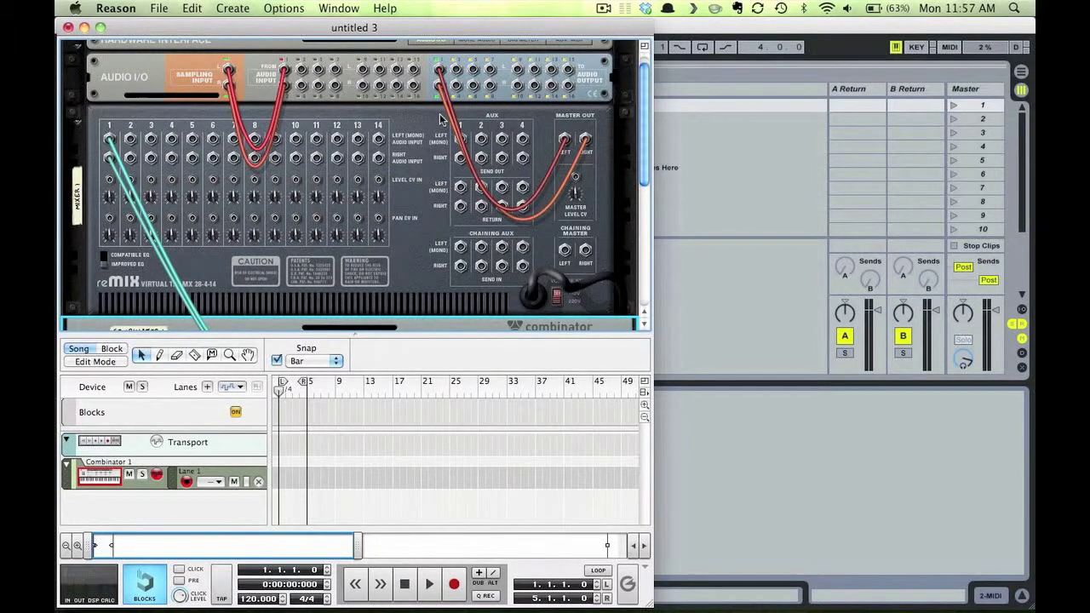
key(Tab)
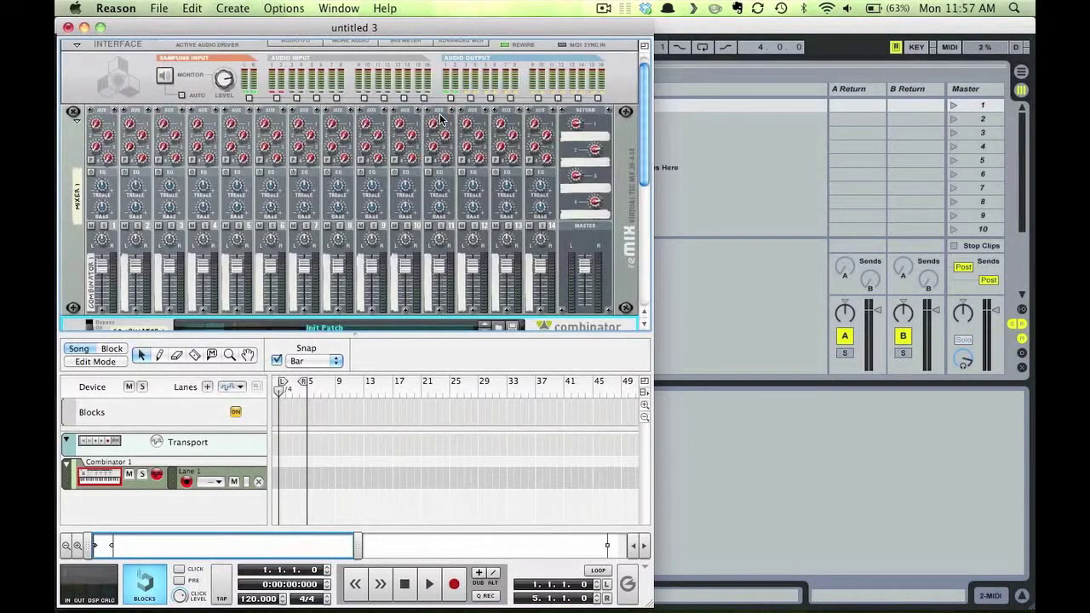
scroll(441, 119, down, 4)
scroll(440, 119, down, 1)
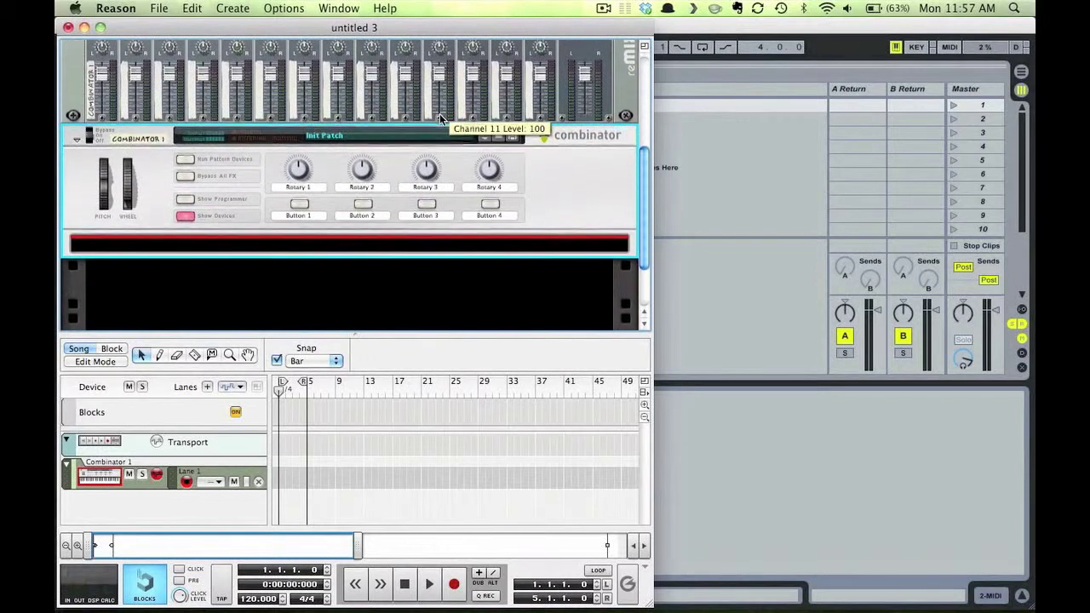
scroll(441, 119, up, 4)
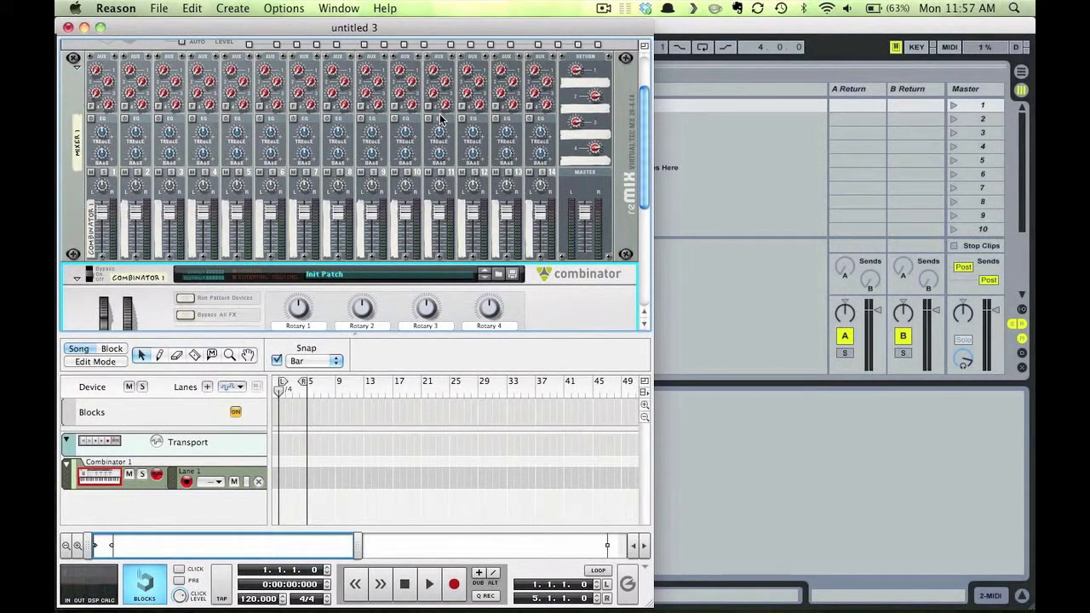
scroll(441, 119, down, 3)
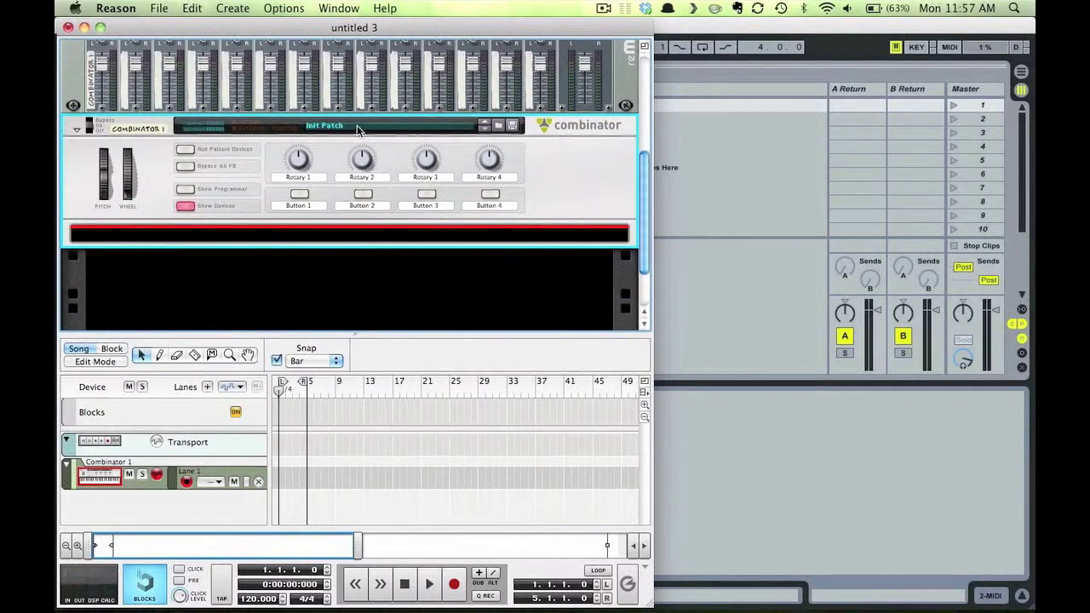
- Browse Combinator Patches > Synth Lead and load Moog Monosynth.cmb into Combinator 1
click(359, 130)
click(379, 134)
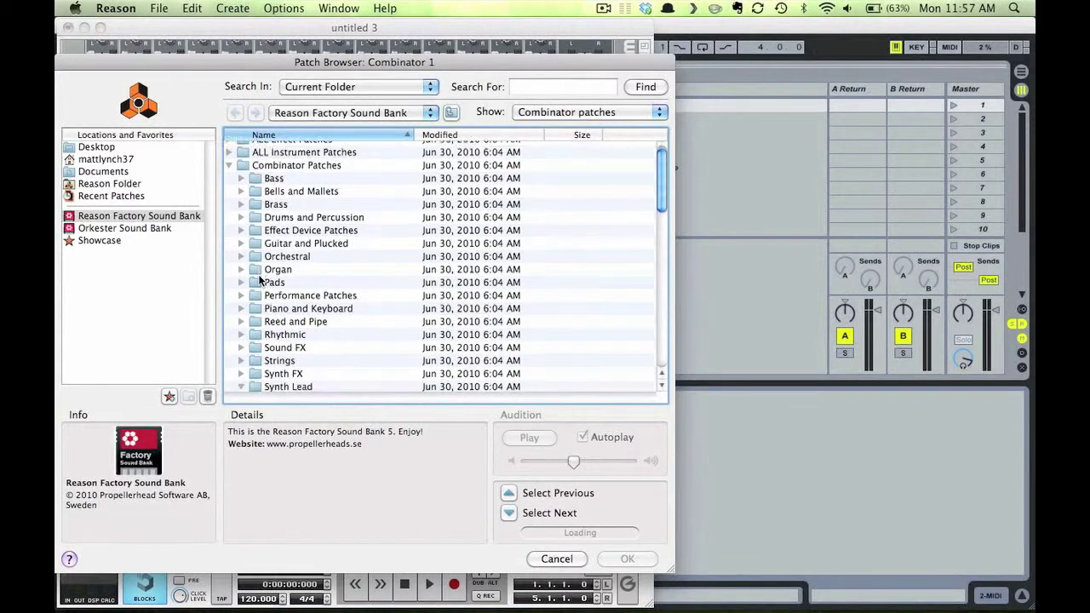
scroll(260, 281, down, 5)
double_click(261, 281)
scroll(260, 278, down, 8)
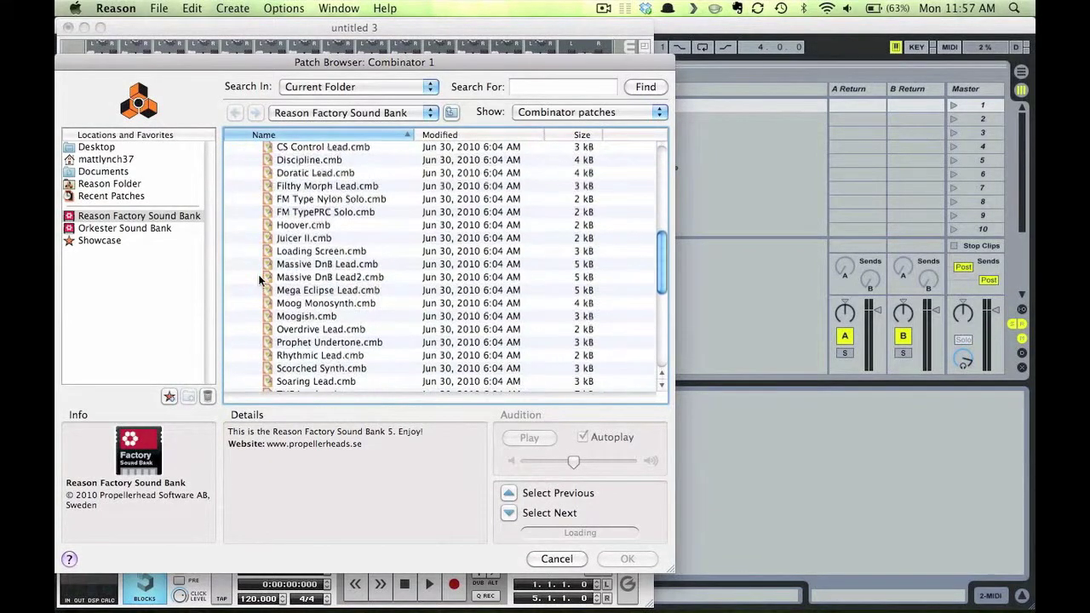
click(298, 304)
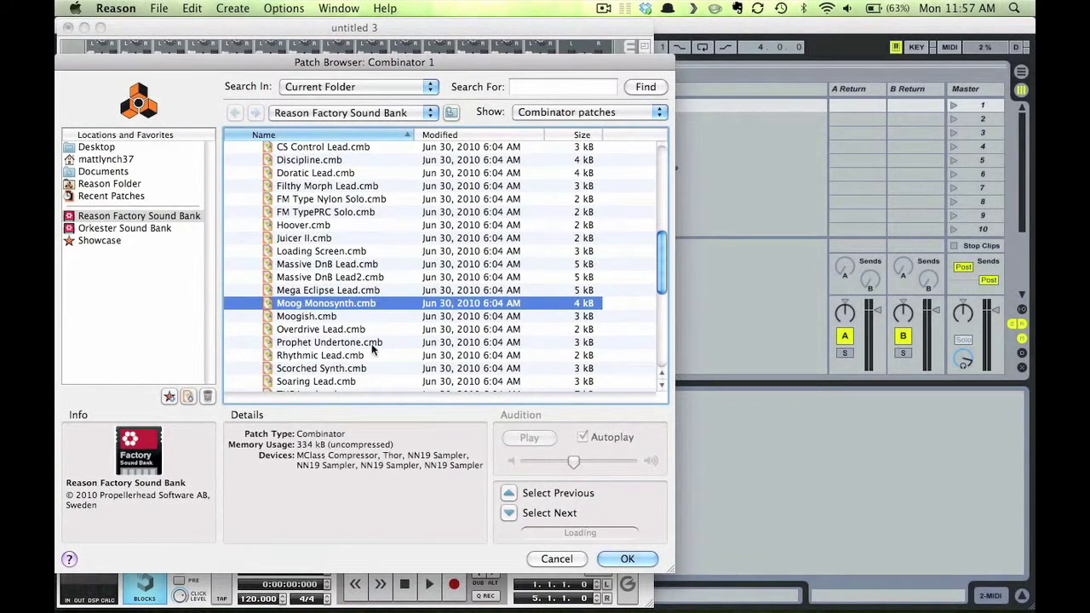
click(622, 558)
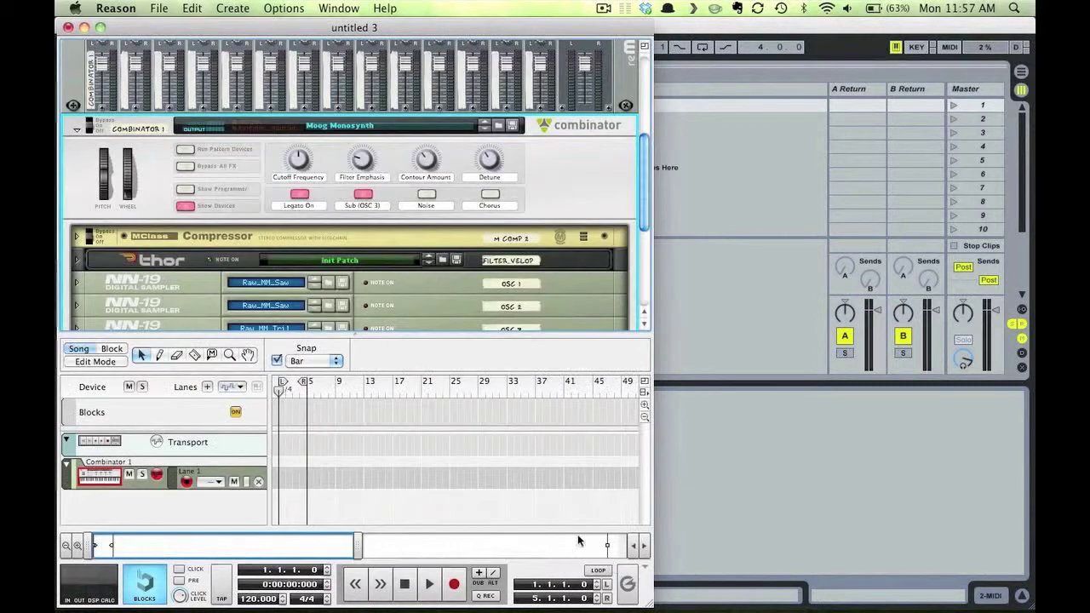
click(143, 485)
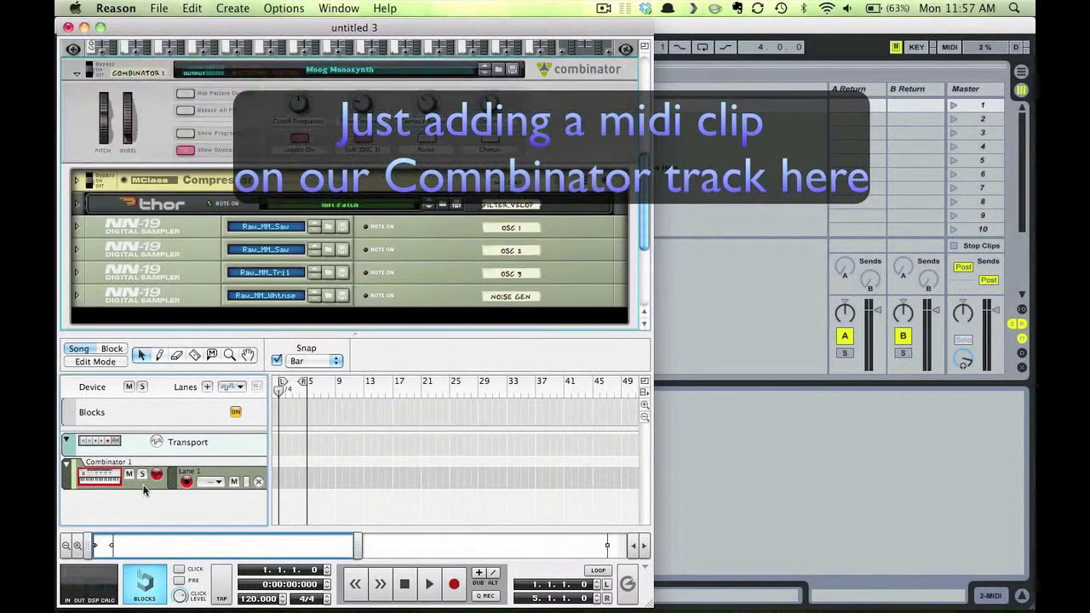
click(160, 356)
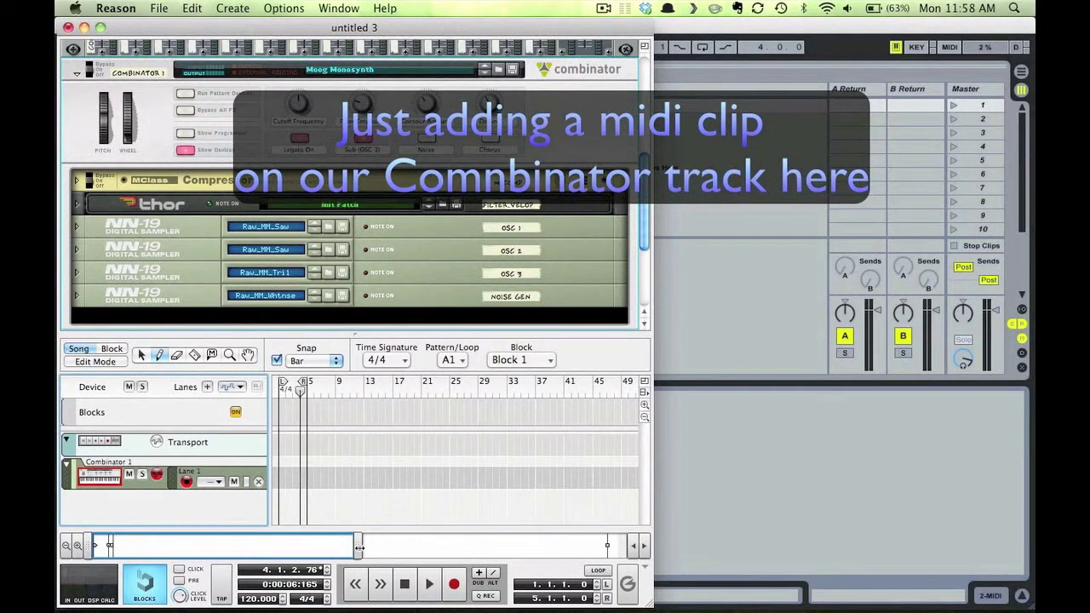
drag(358, 546, 156, 548)
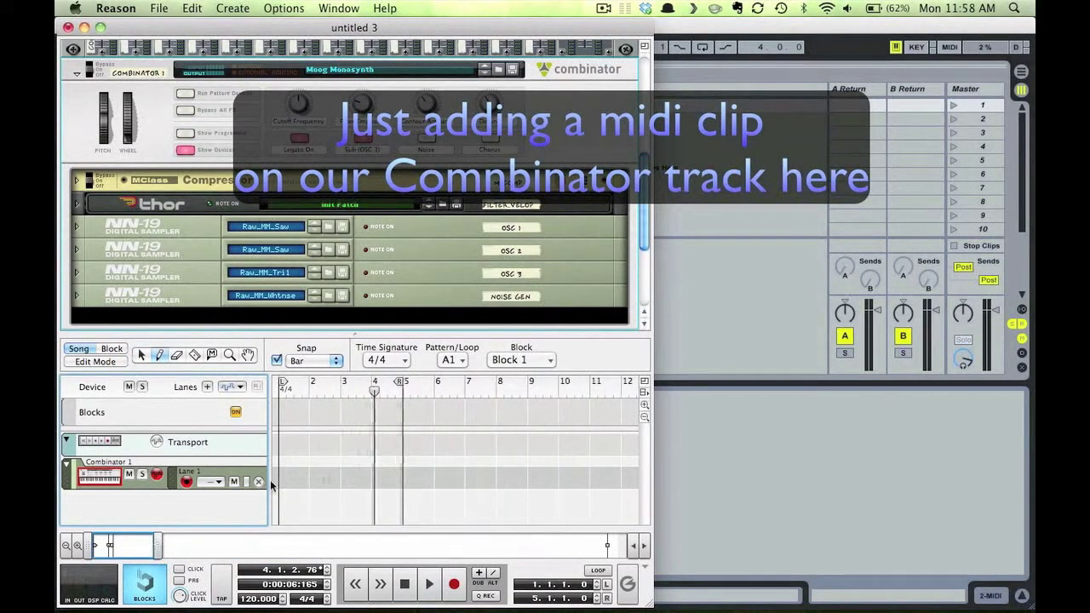
drag(286, 474, 402, 477)
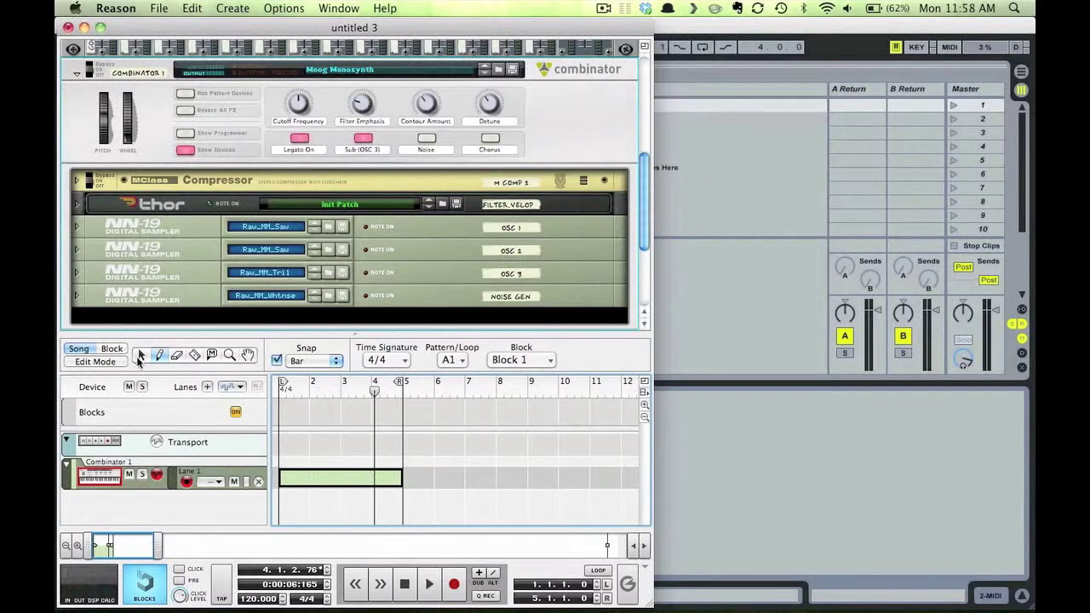
click(142, 356)
double_click(297, 478)
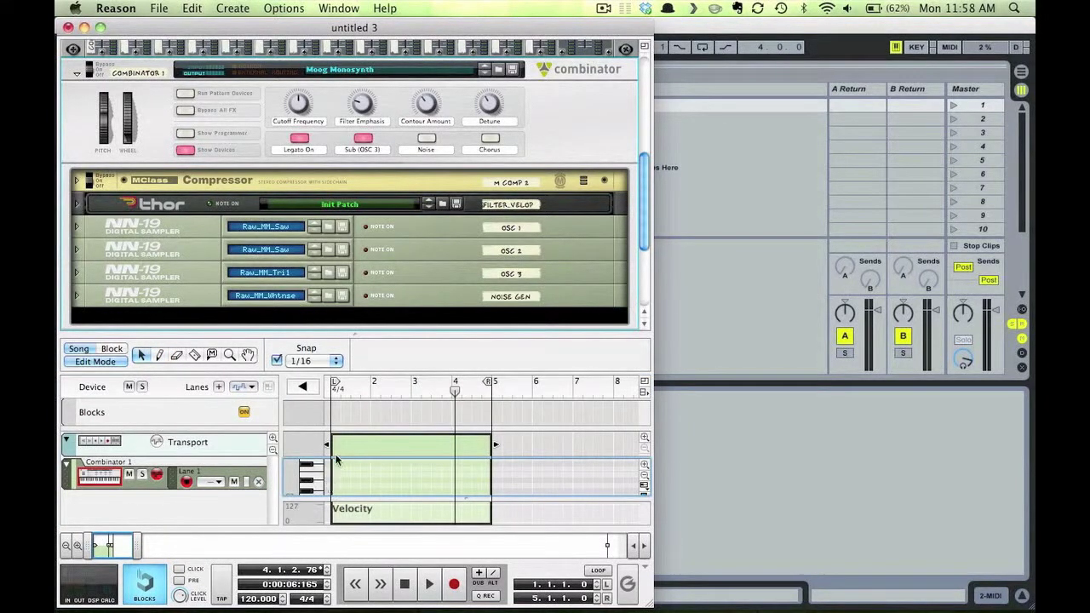
click(315, 470)
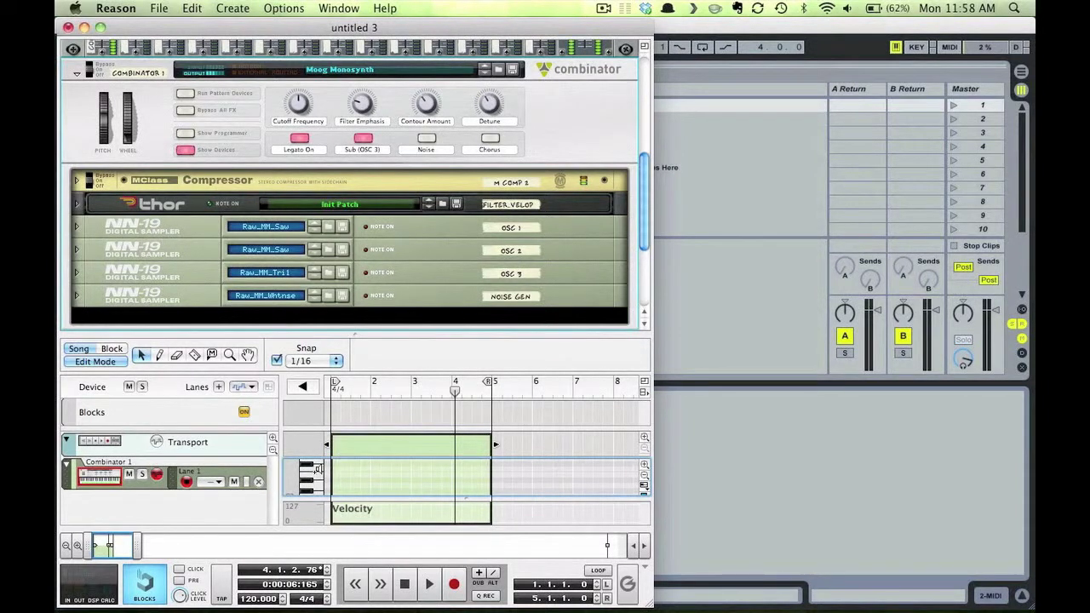
click(316, 470)
click(316, 470)
click(316, 469)
click(314, 481)
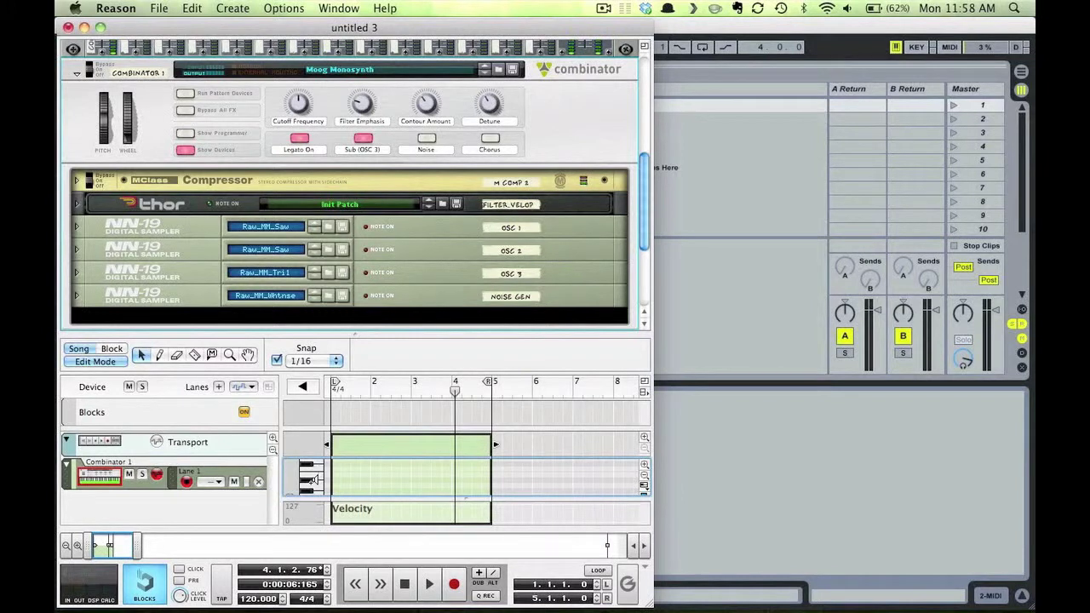
click(313, 481)
click(314, 481)
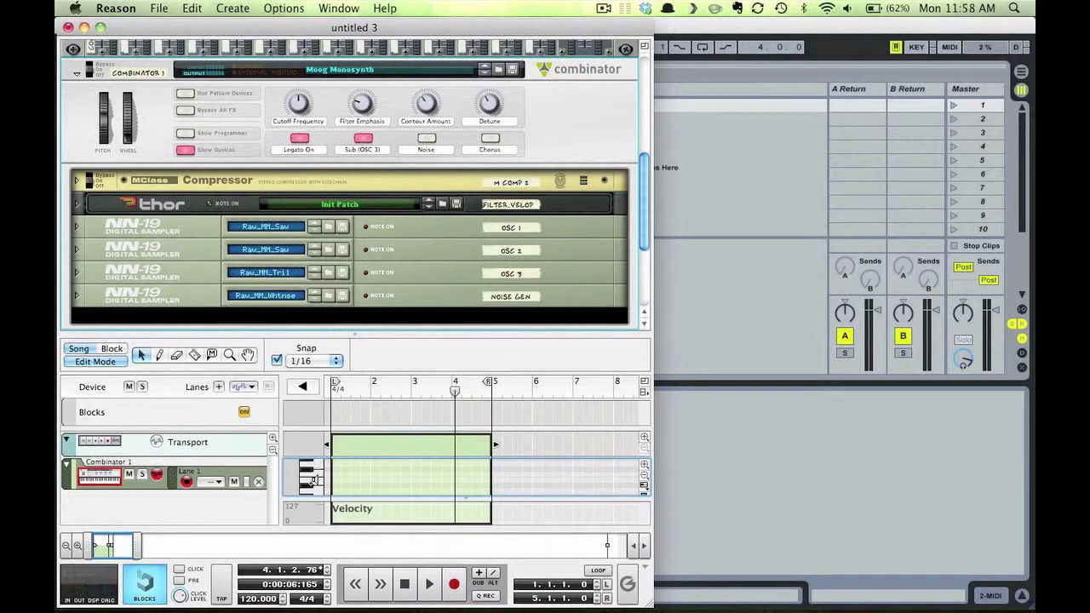
click(313, 481)
click(313, 482)
click(314, 481)
click(314, 481)
- In Live, drop an External Instrument from Live Devices onto the 2 MIDI track
click(718, 272)
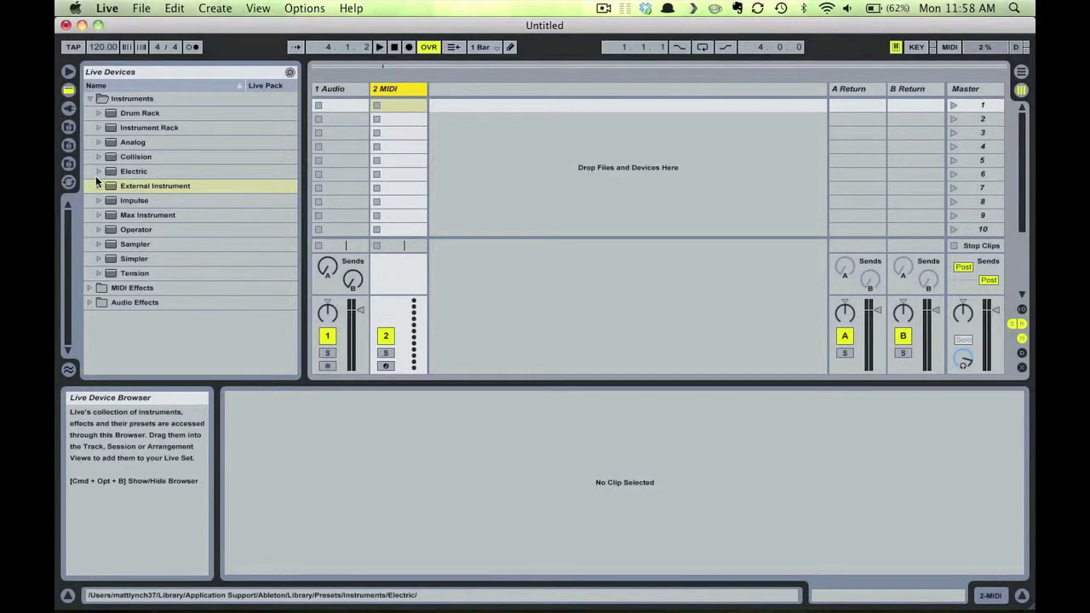
click(90, 99)
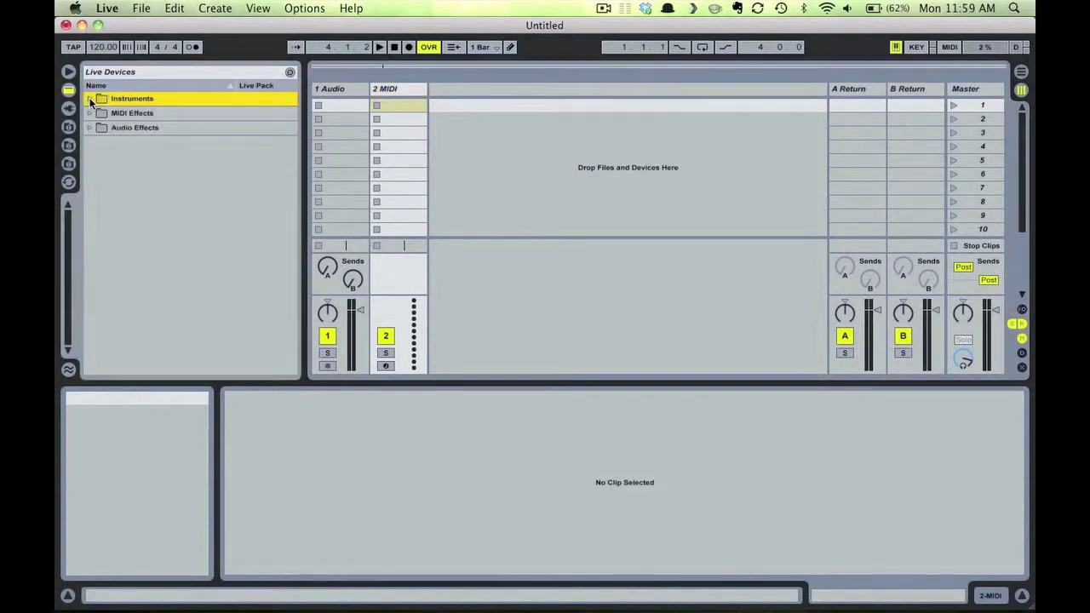
click(90, 99)
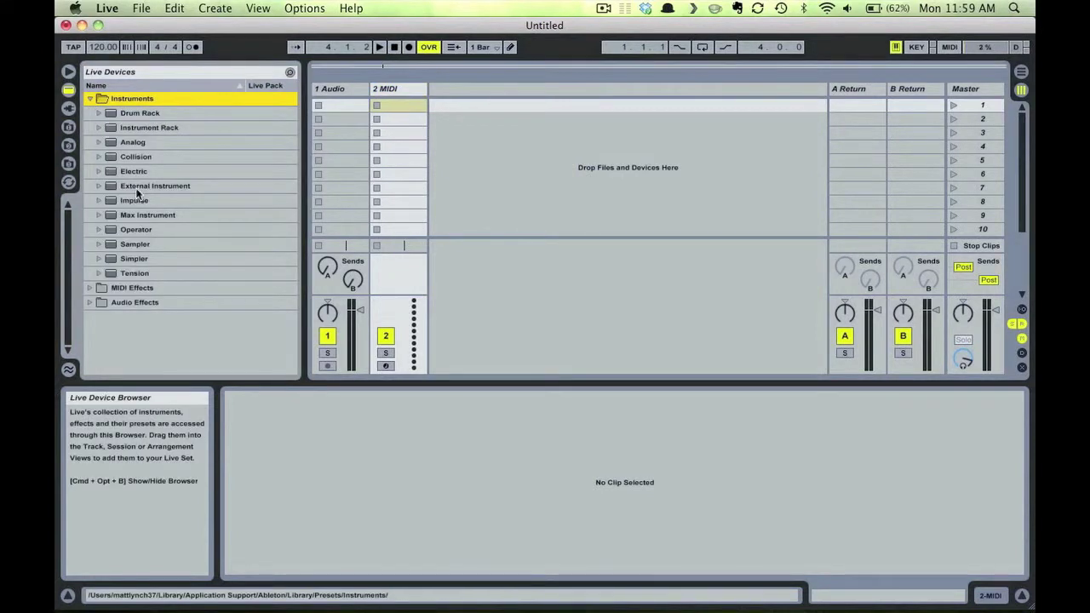
drag(140, 186, 394, 94)
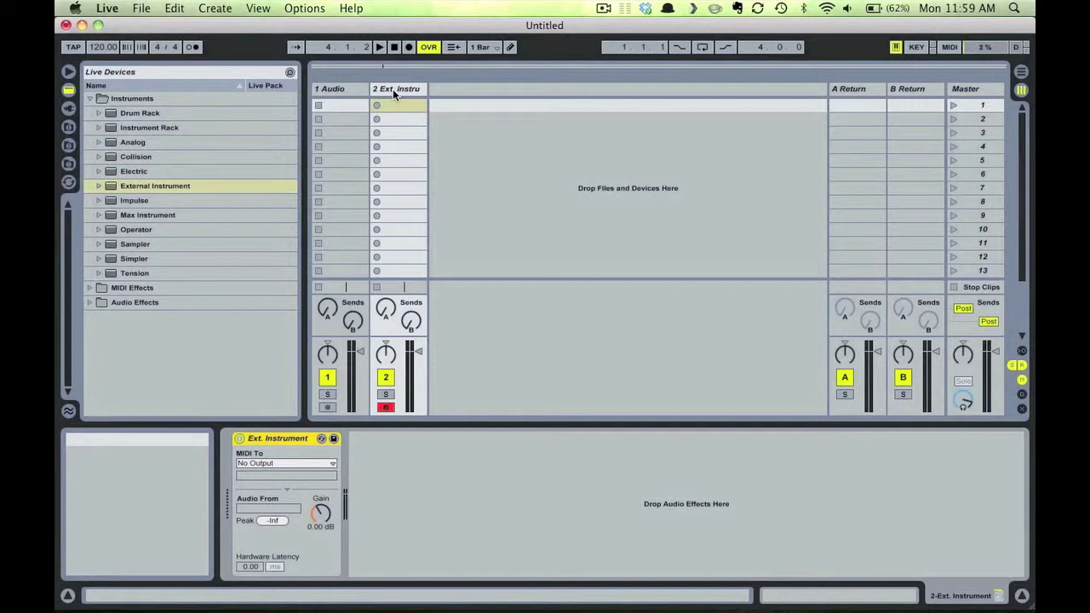
- Set the External Instrument's MIDI To output to Reason, targeting Combinator 1
click(281, 463)
click(281, 489)
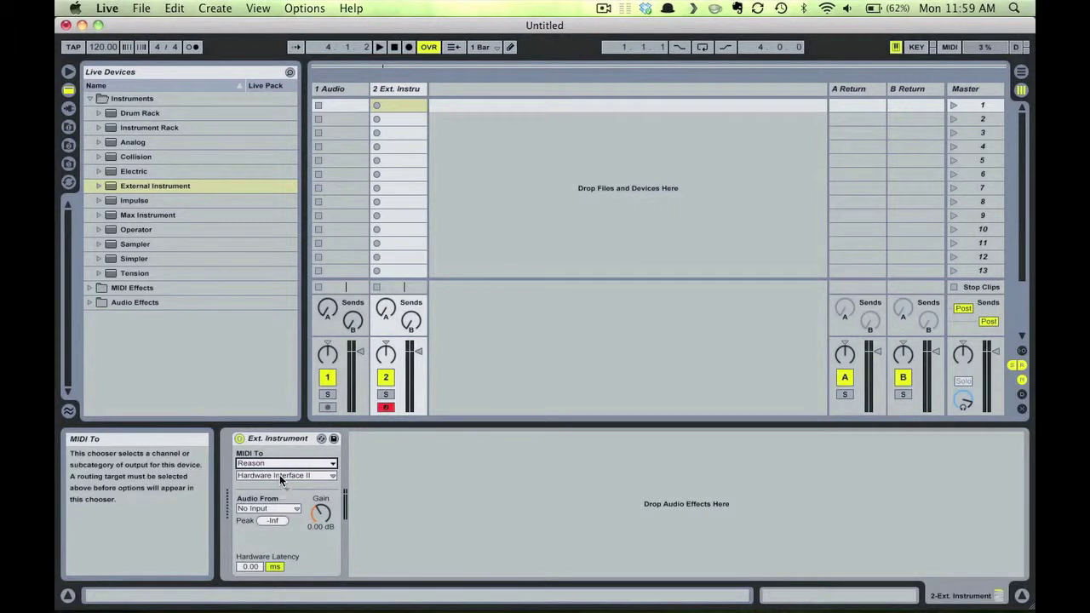
click(280, 474)
click(276, 511)
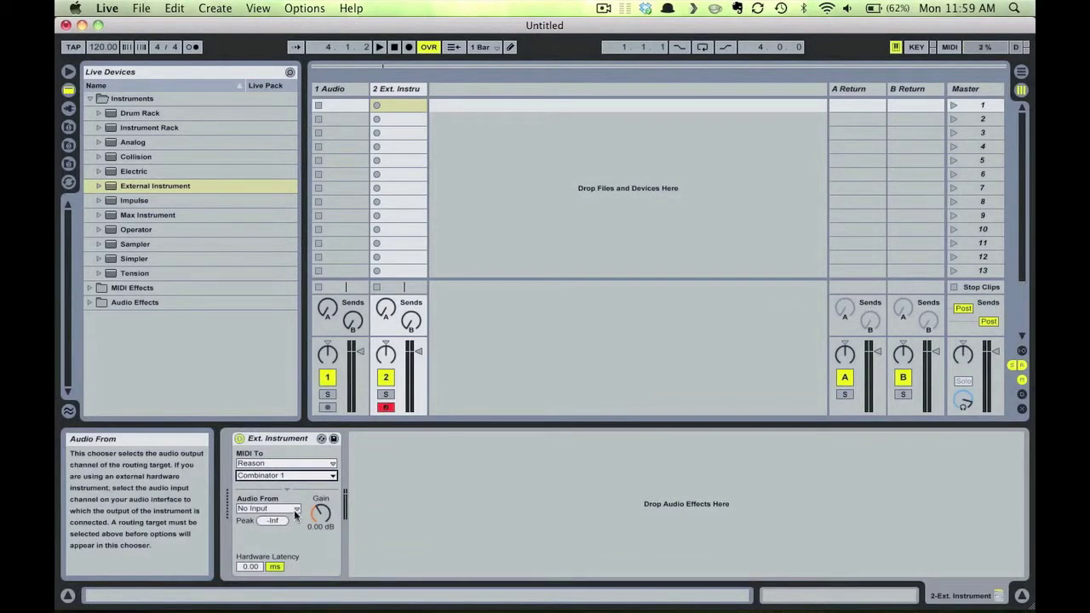
- Set the External Instrument's Audio From to Reason's 1/2: Mix L,Mix R
click(295, 509)
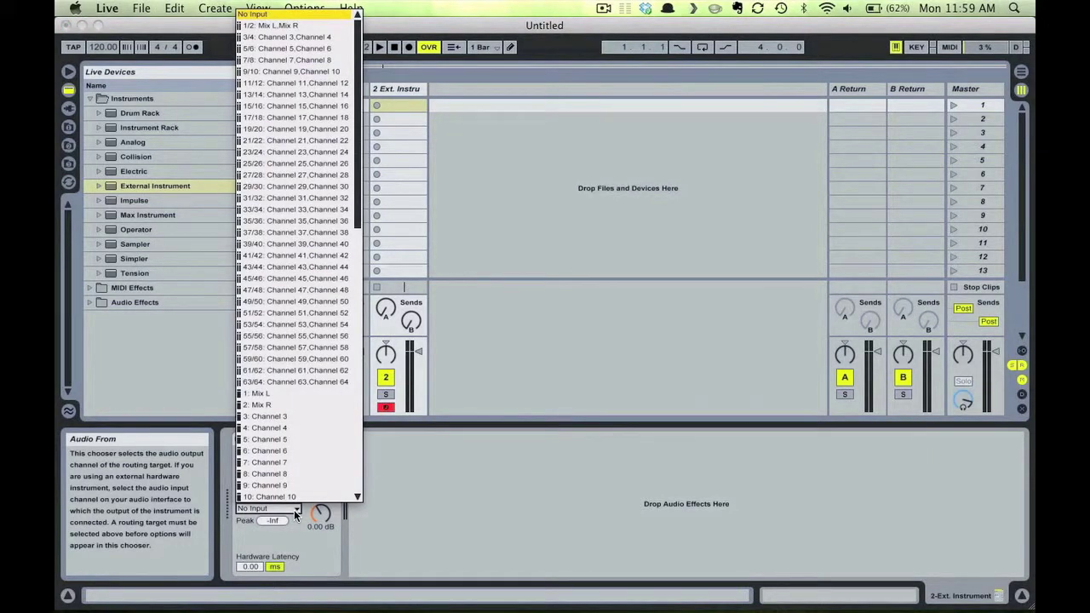
click(288, 26)
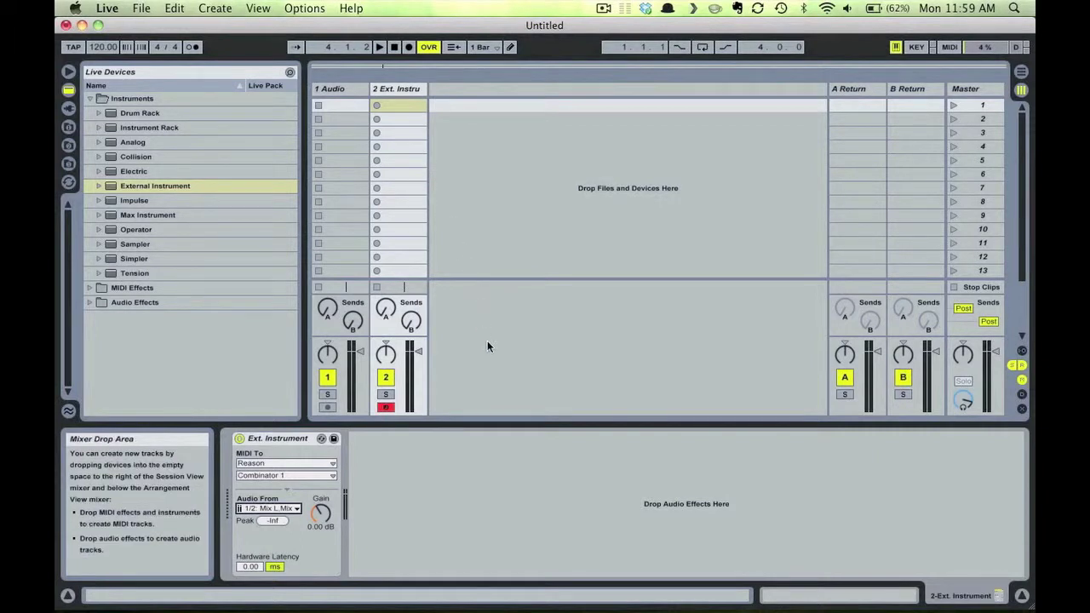
key(super+shift+2)
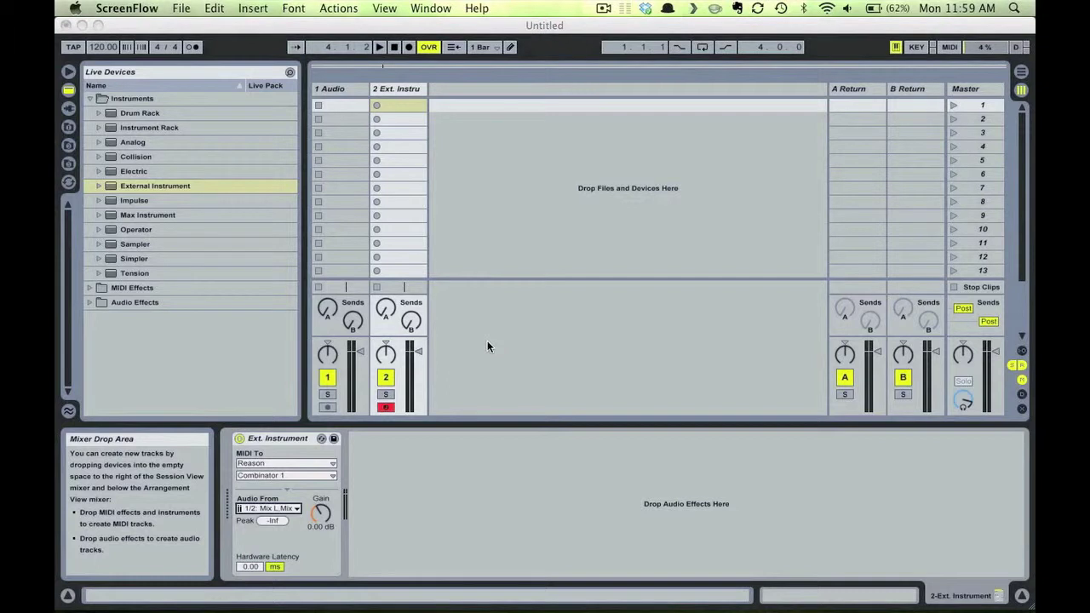
key(super+Tab)
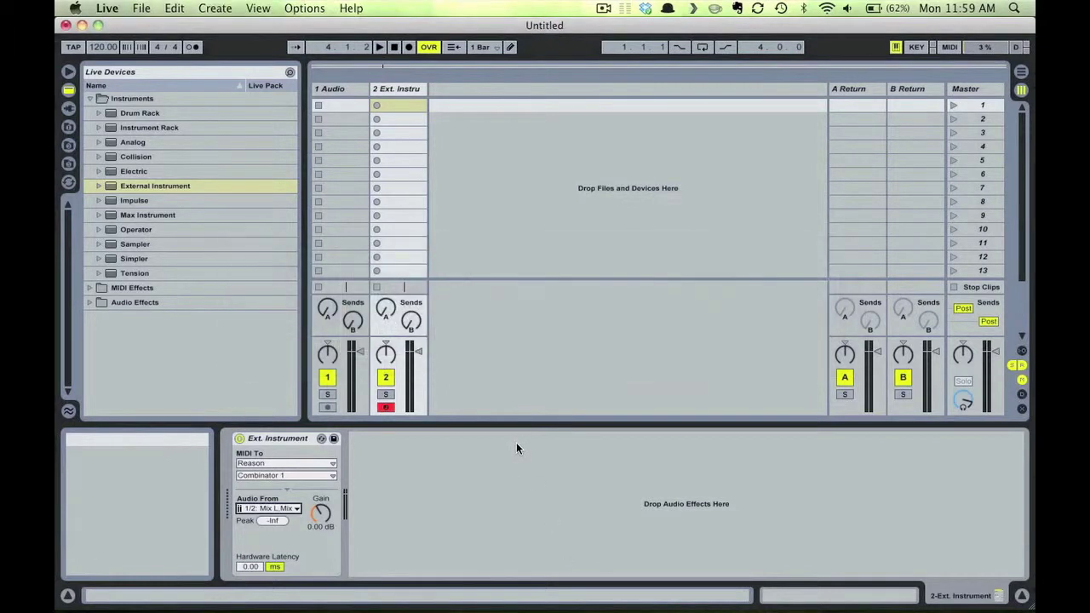
key(super+Tab)
key(super+Tab)
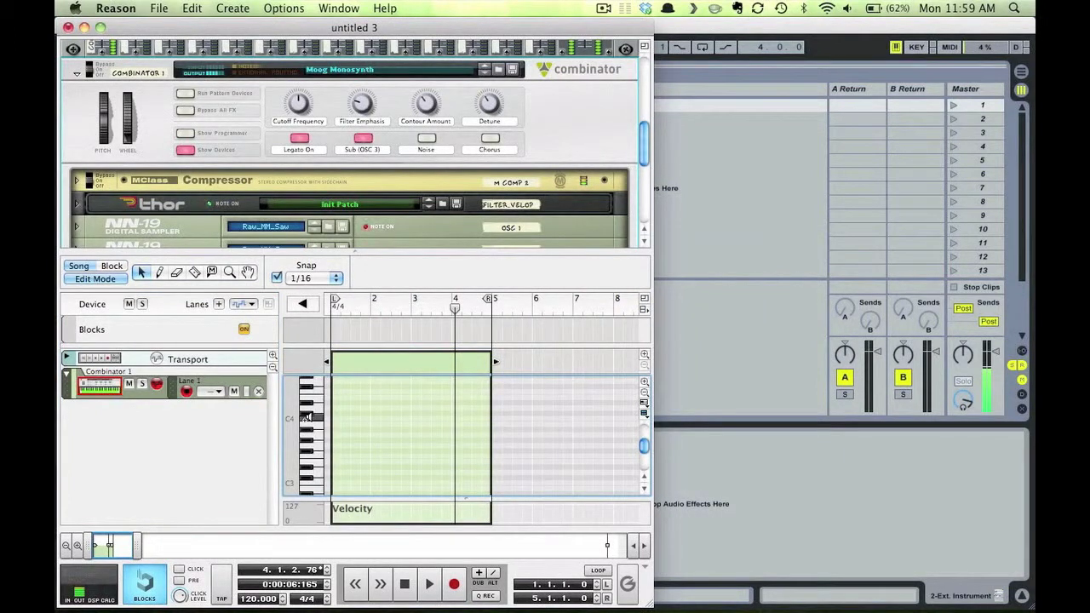
click(309, 416)
click(314, 462)
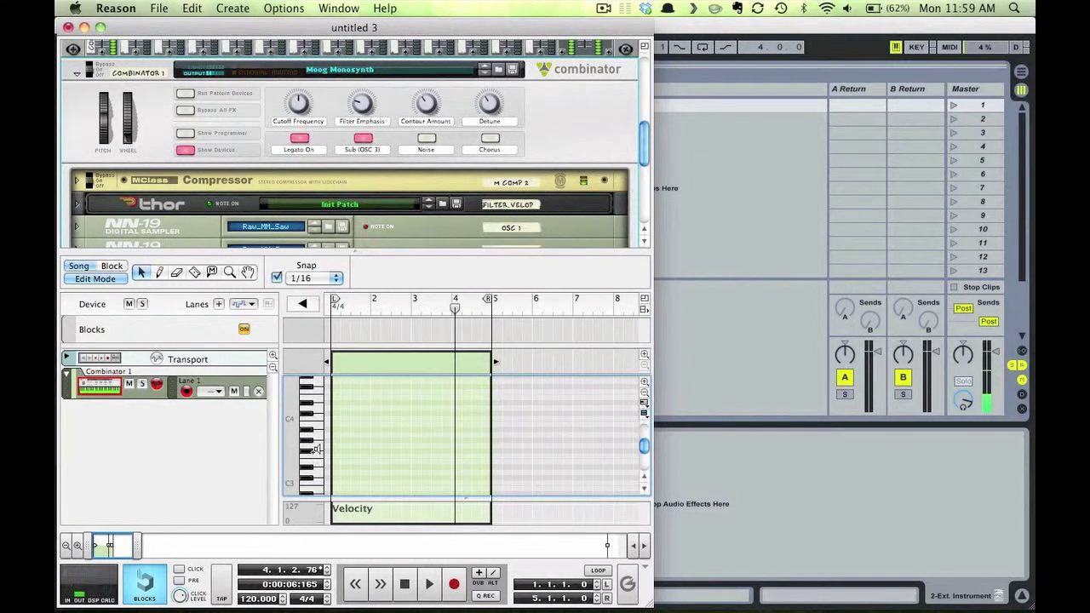
key(super+Tab)
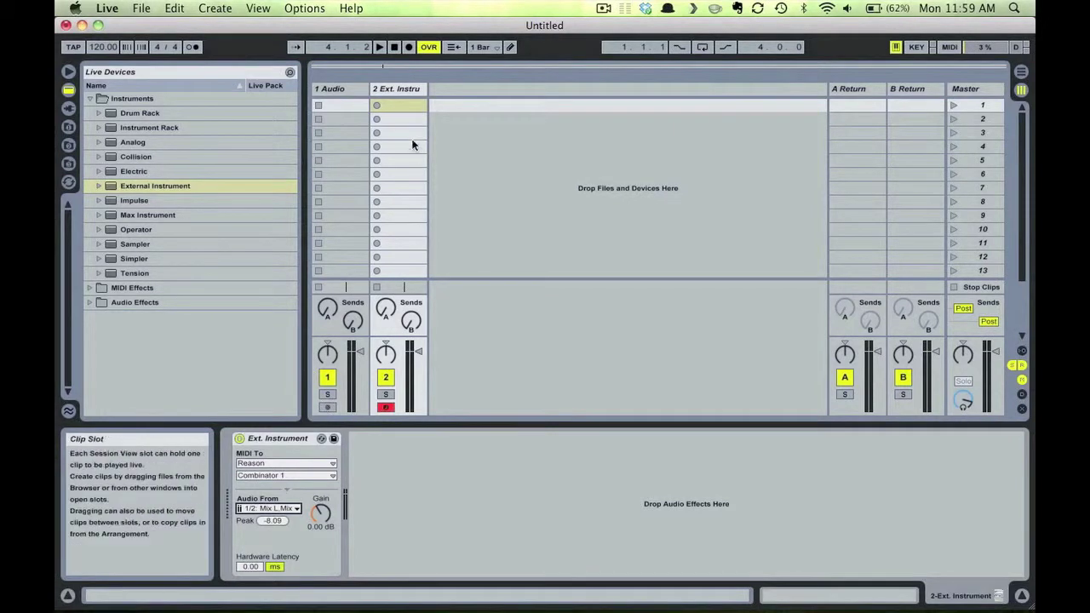
- Create an empty MIDI clip in track 2's first slot, enable preview, and audition G3 and F3
double_click(399, 105)
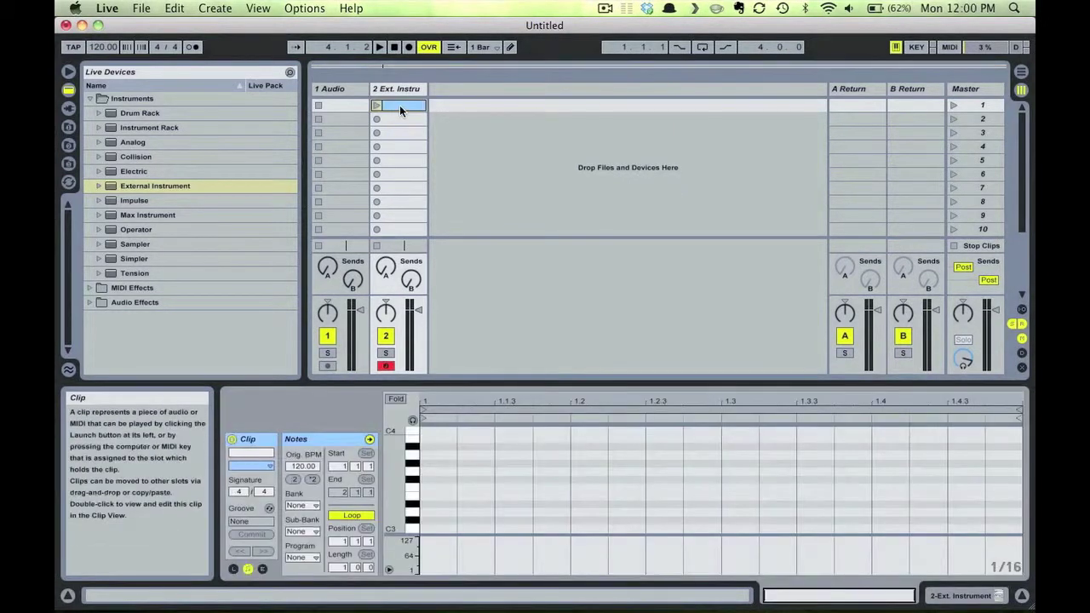
click(413, 421)
click(414, 472)
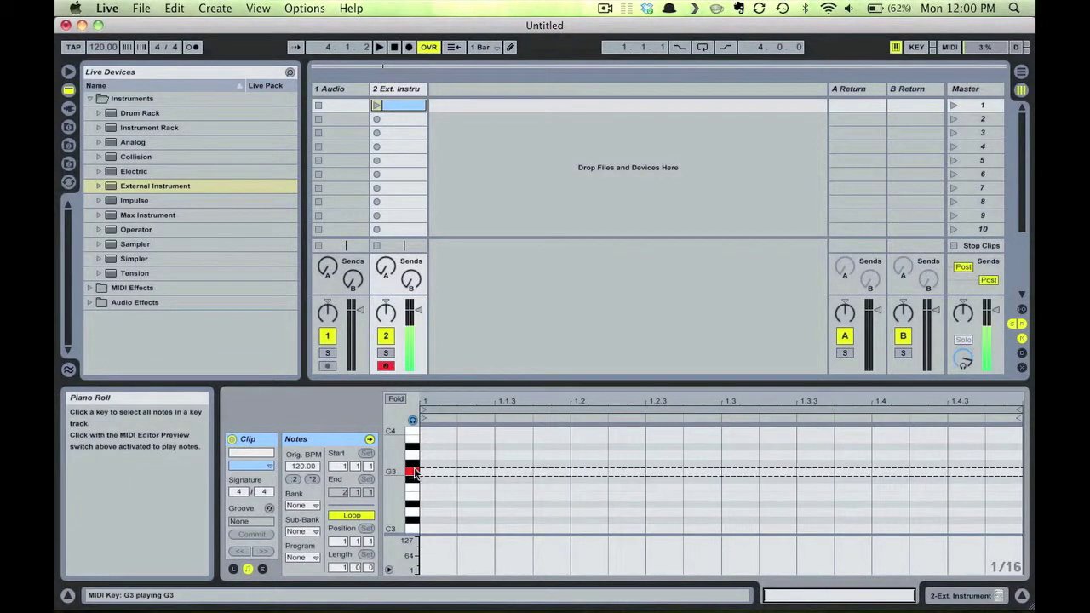
click(416, 489)
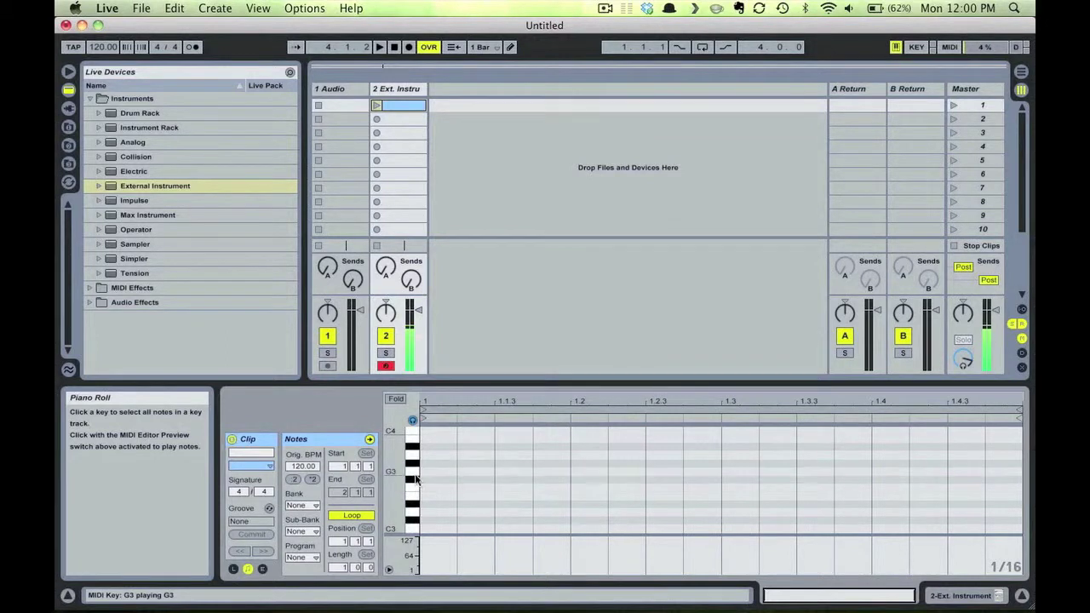
click(415, 473)
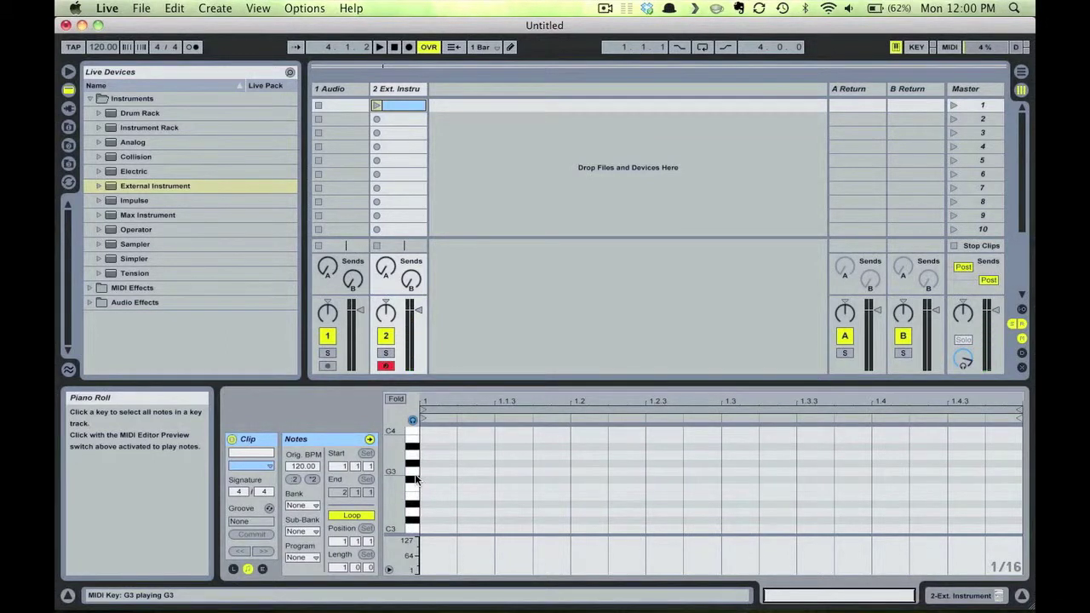